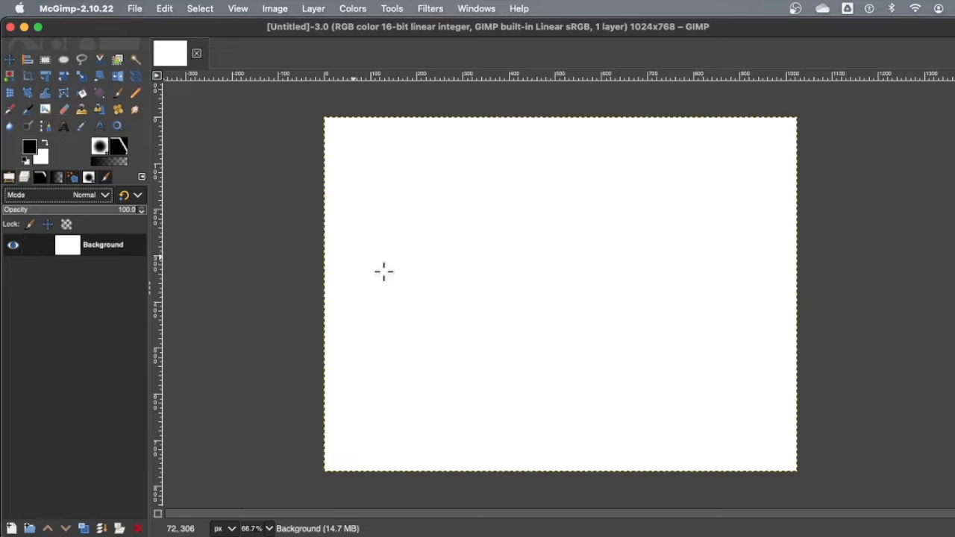
# Select the Paintbrush tool and display its tool options.
pyautogui.click(9, 179)
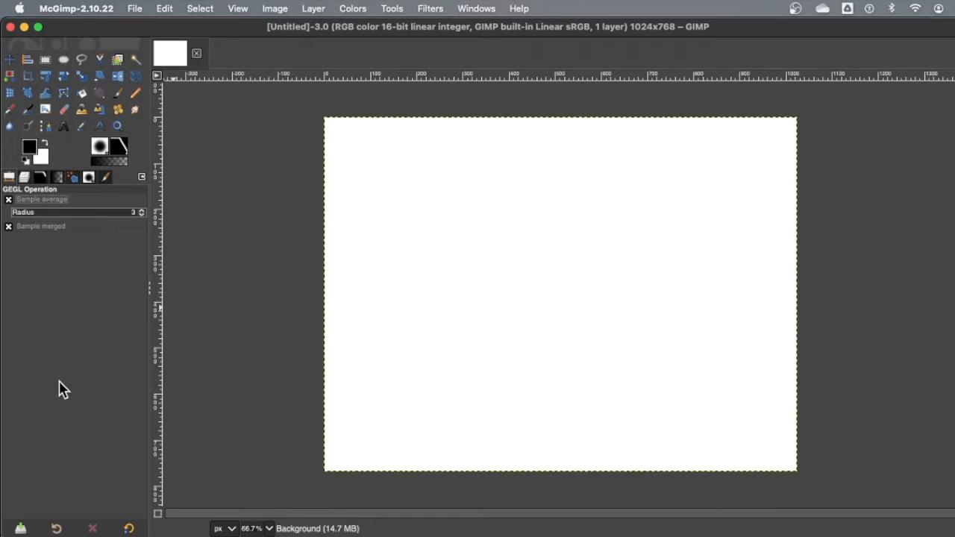
pyautogui.press('super+l')
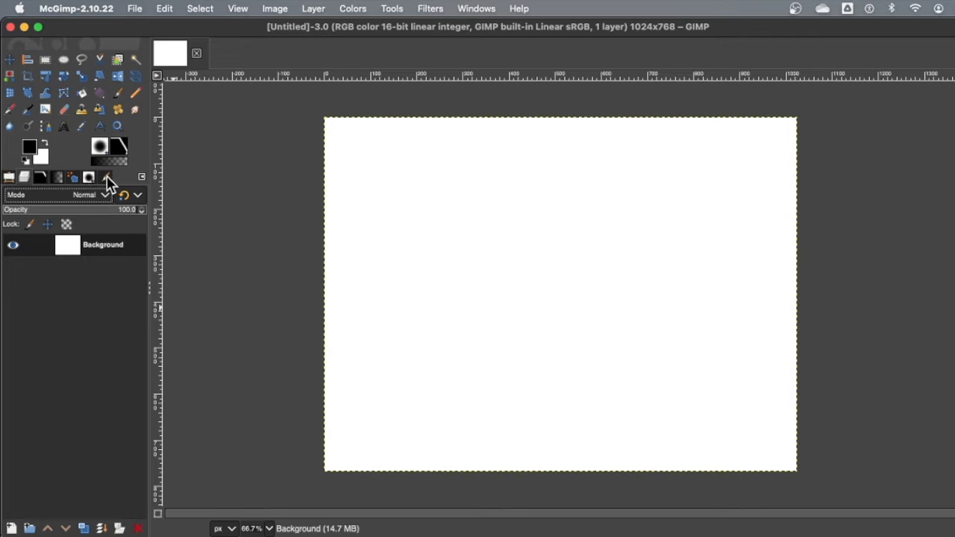
pyautogui.click(118, 94)
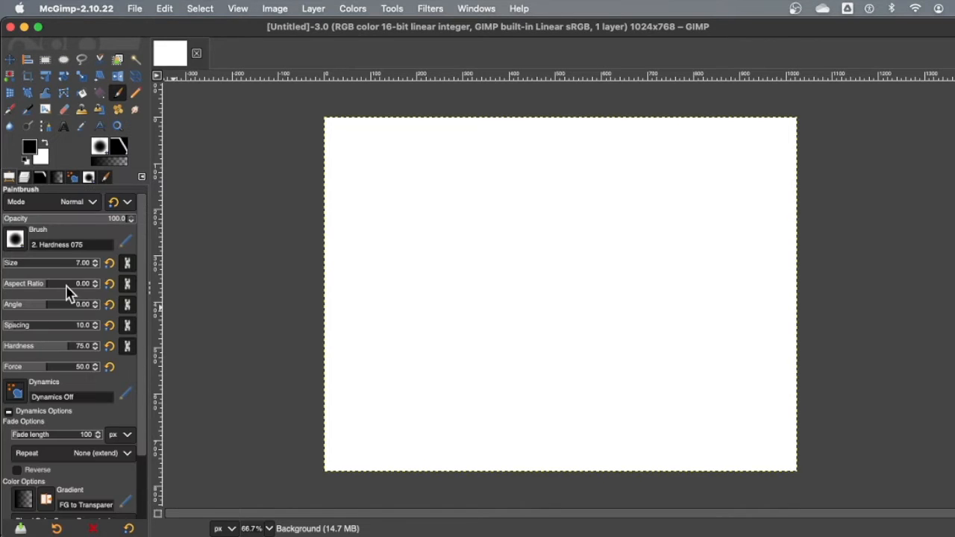
# Fill the Background layer with the Hexacol BW By Tarkan #1 pattern.
pyautogui.click(25, 178)
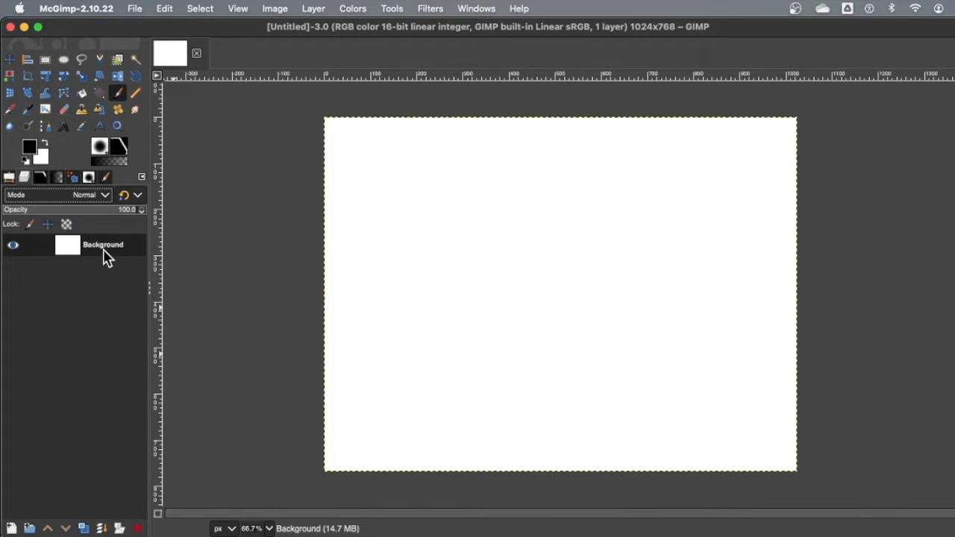
pyautogui.click(120, 150)
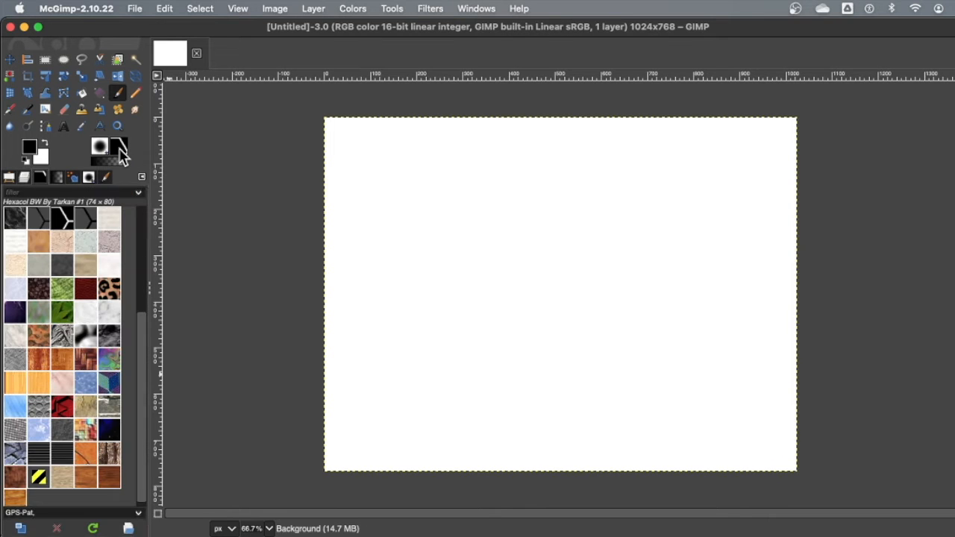
pyautogui.moveTo(63, 220); pyautogui.dragTo(544, 308)
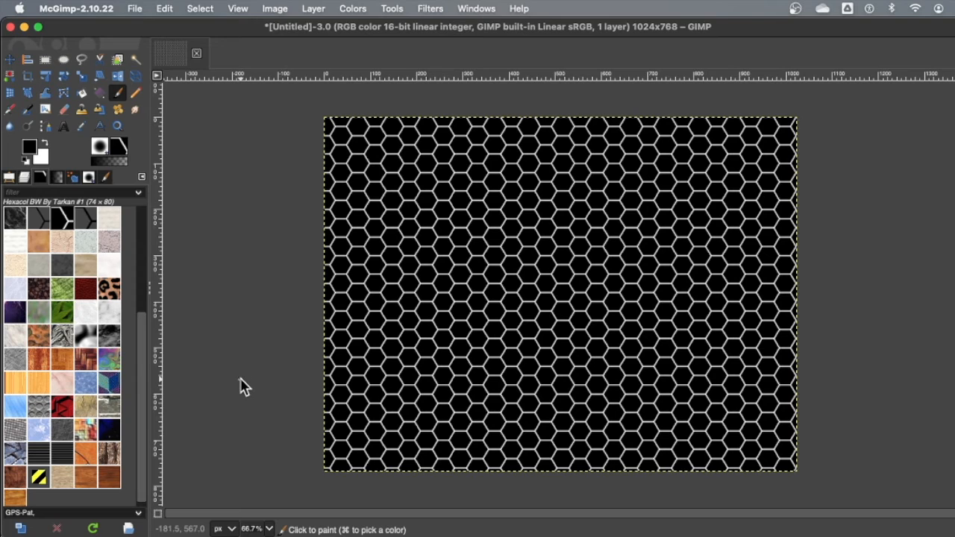
pyautogui.click(23, 181)
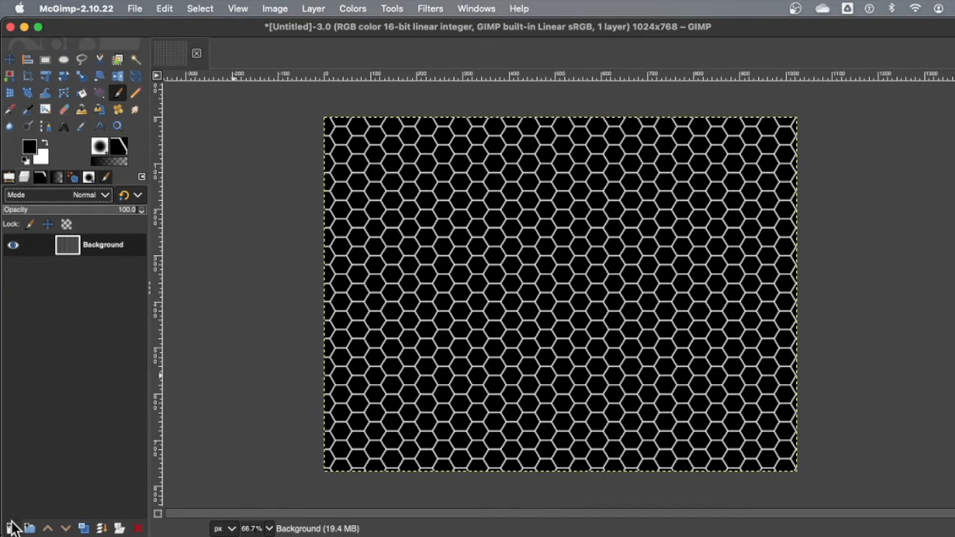
pyautogui.click(11, 528)
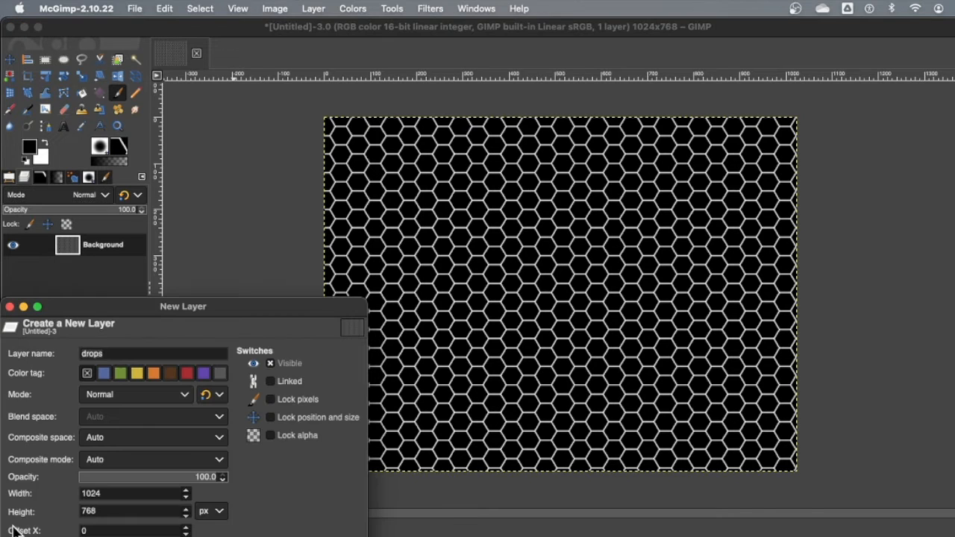
pyautogui.press('Escape')
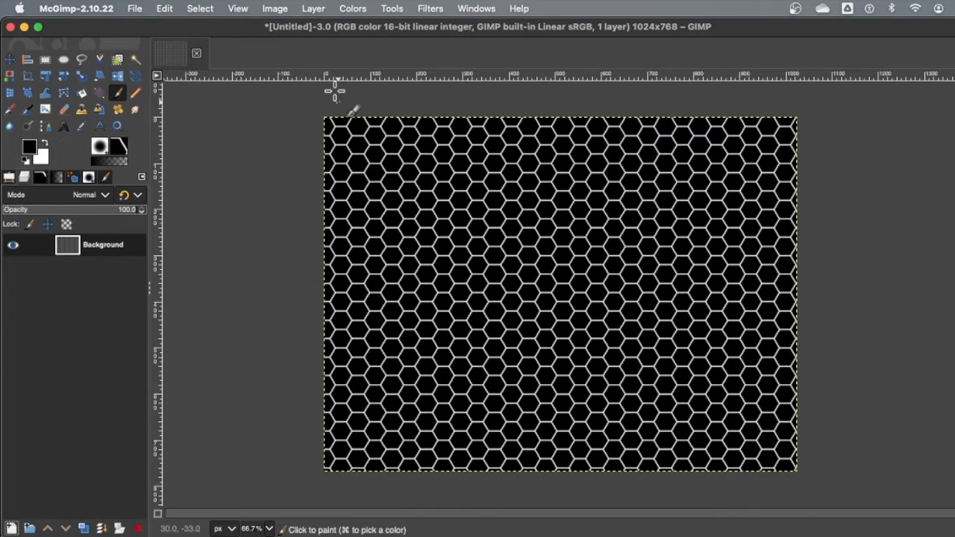
# Create a 1024 x 768 px layer named "the new layer", filled with Transparency, above the Background layer.
pyautogui.click(320, 8)
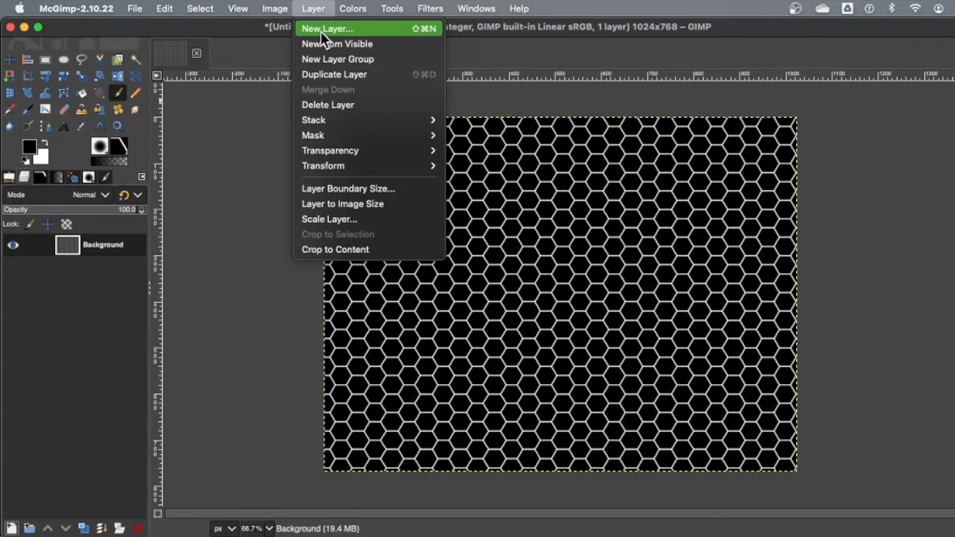
pyautogui.click(320, 31)
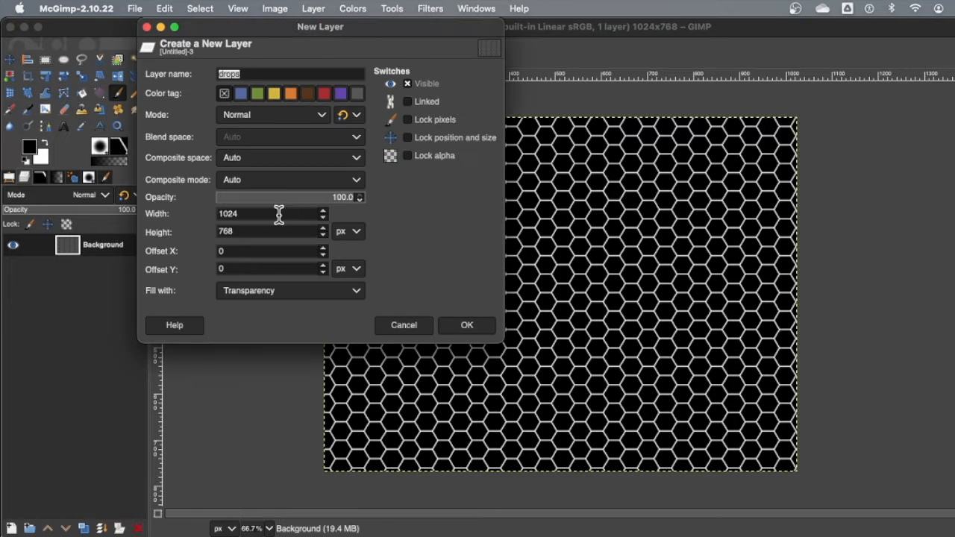
pyautogui.moveTo(345, 34); pyautogui.dragTo(387, 80)
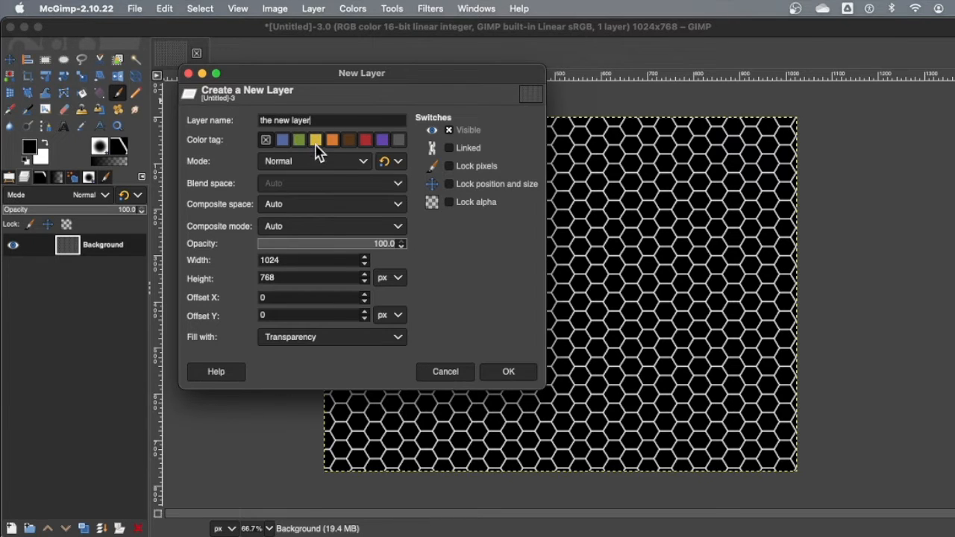
pyautogui.click(399, 339)
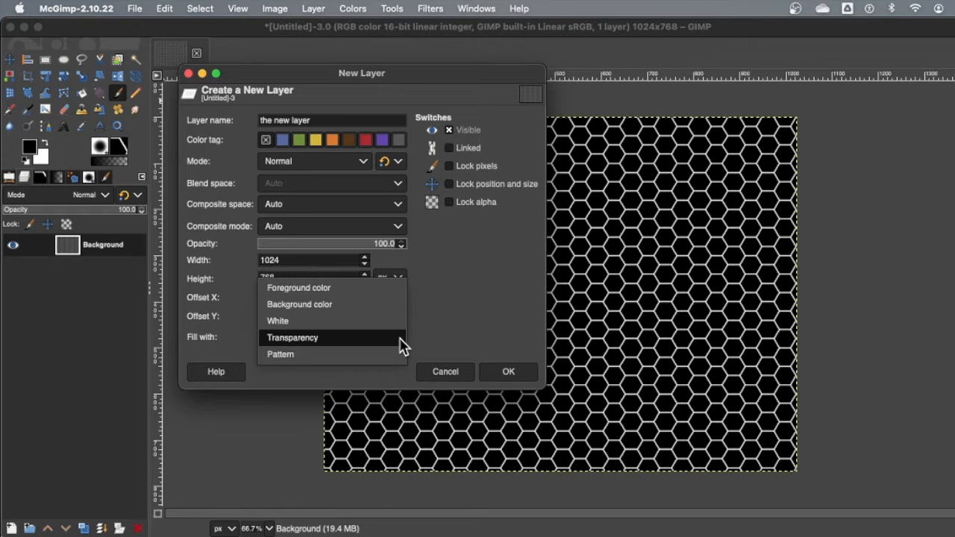
pyautogui.click(342, 345)
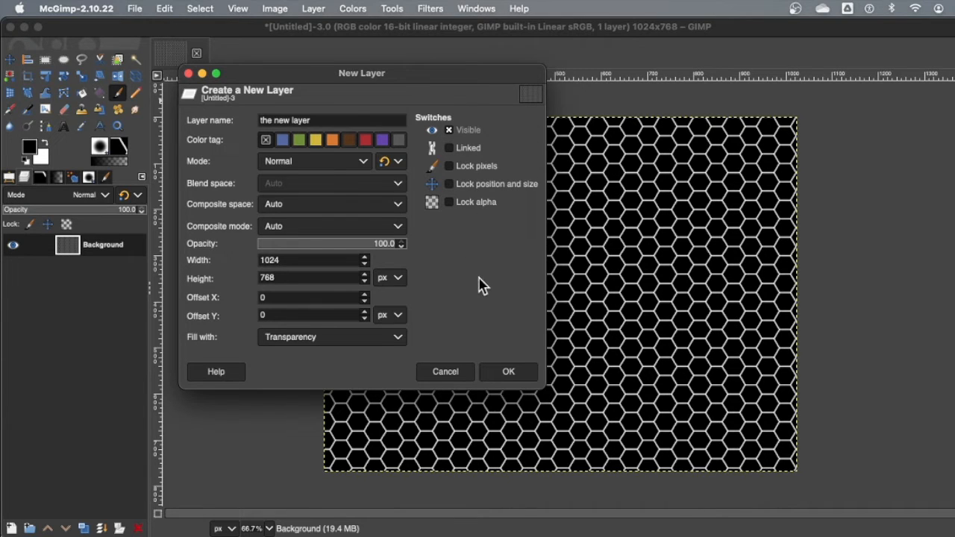
pyautogui.click(512, 374)
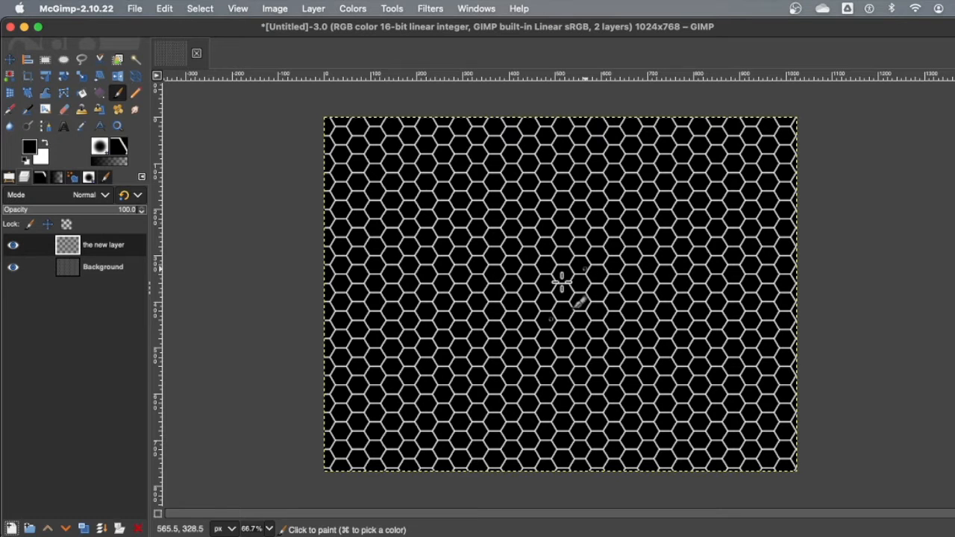
# Fill "the new layer" with the Java pattern.
pyautogui.scroll(1, 562, 282)
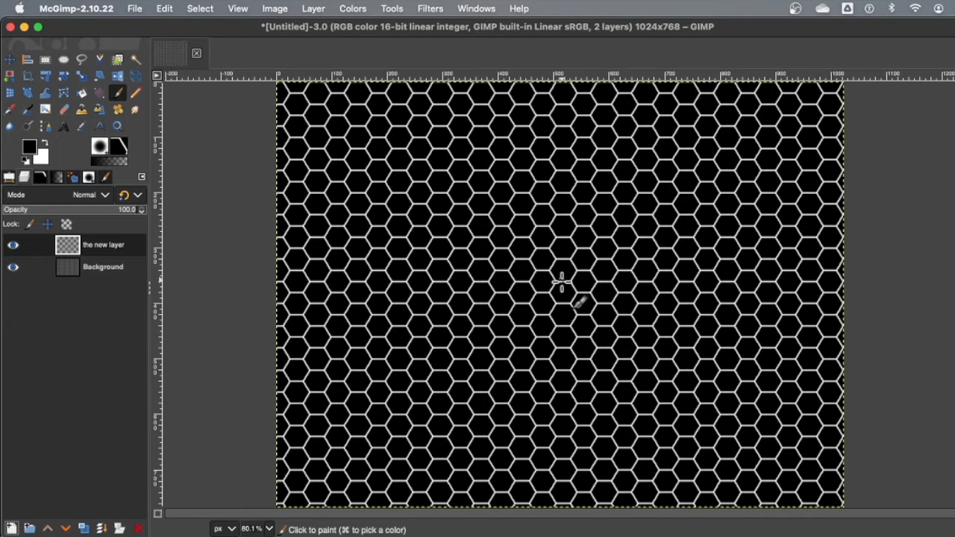
pyautogui.click(64, 249)
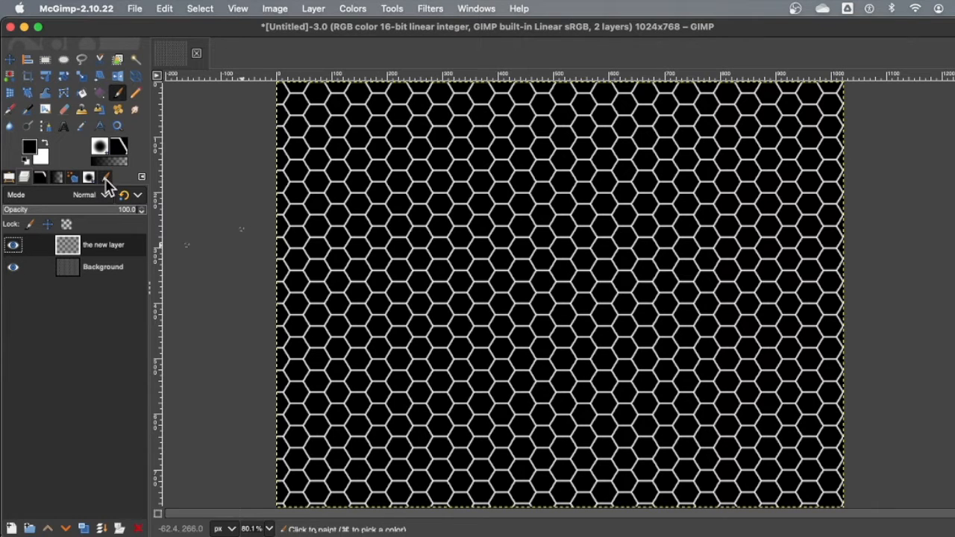
pyautogui.click(117, 142)
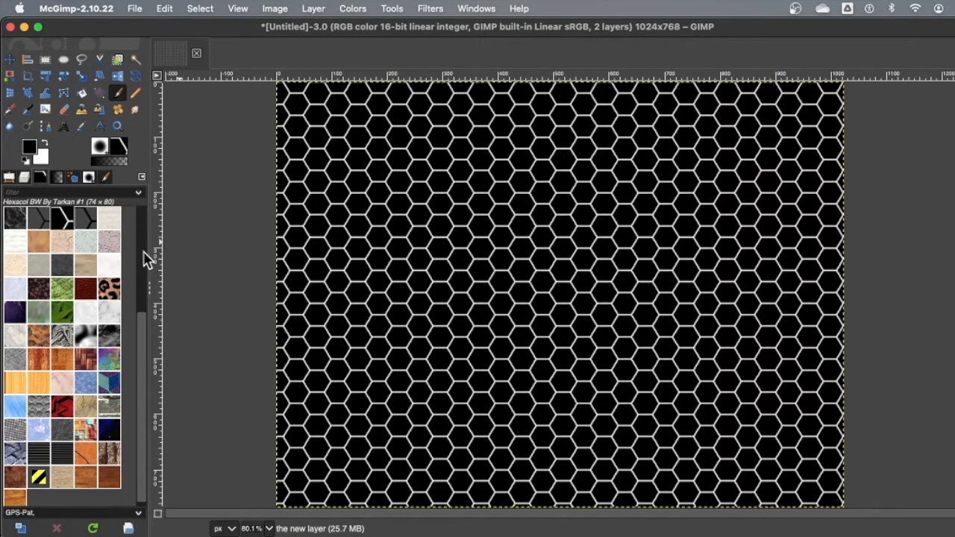
pyautogui.click(42, 297)
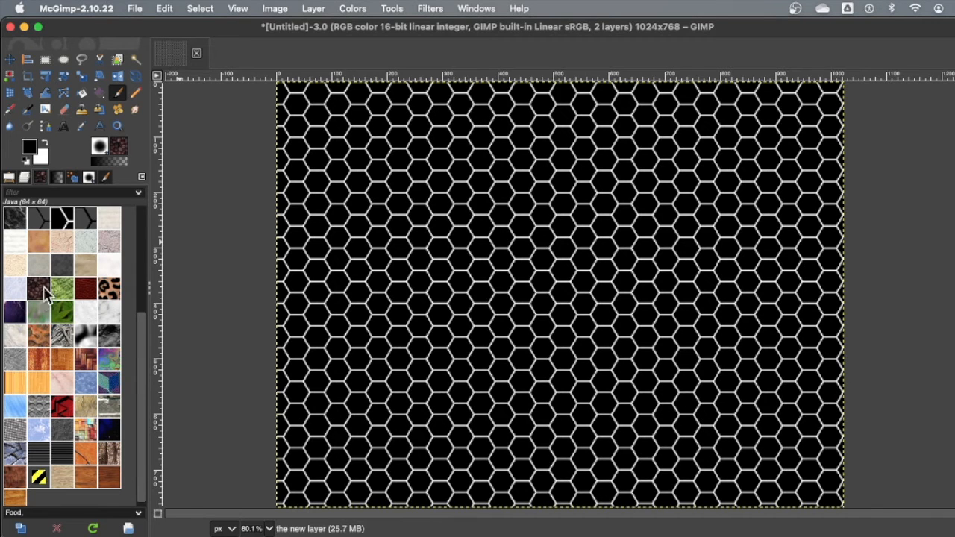
pyautogui.click(504, 235)
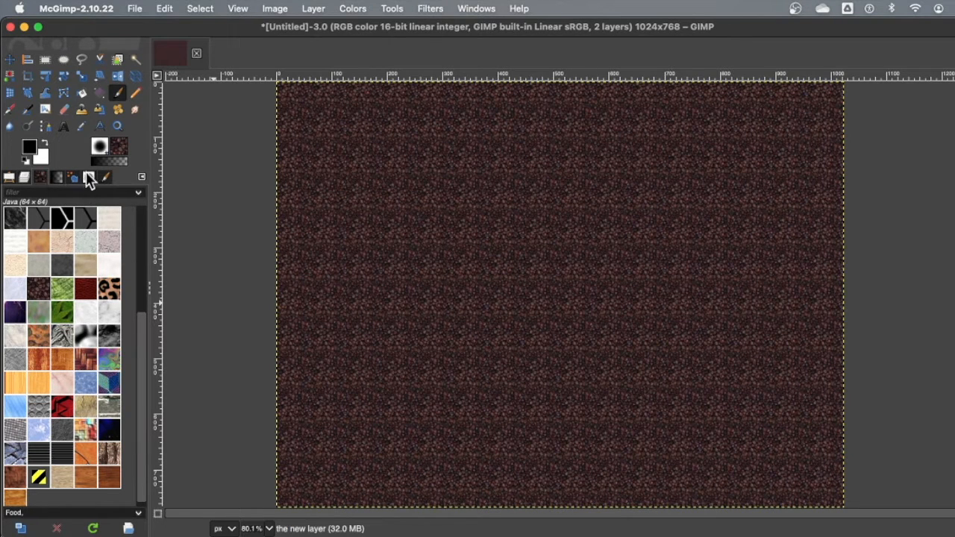
# Hide and show "the new layer" and the Background layer in turn to examine how stacking affects the image.
pyautogui.click(24, 180)
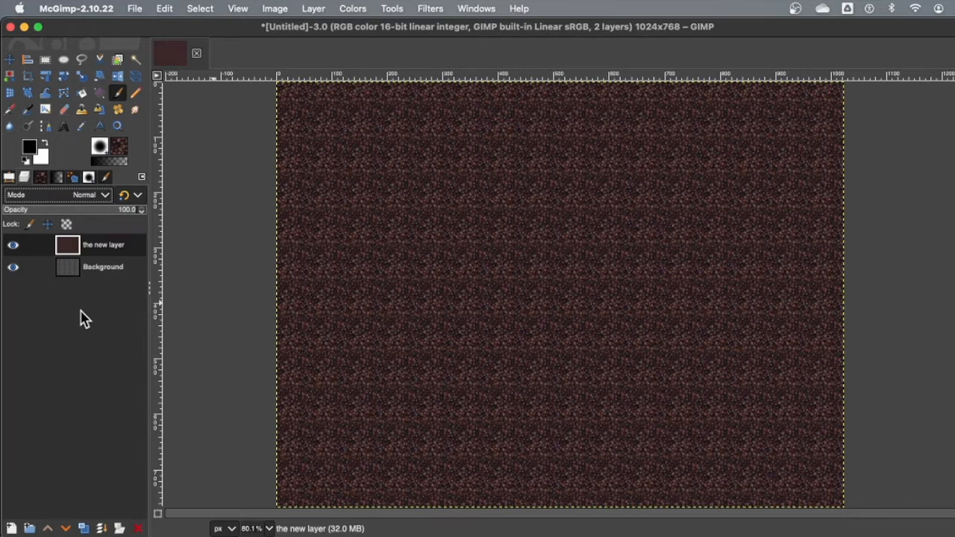
pyautogui.click(12, 246)
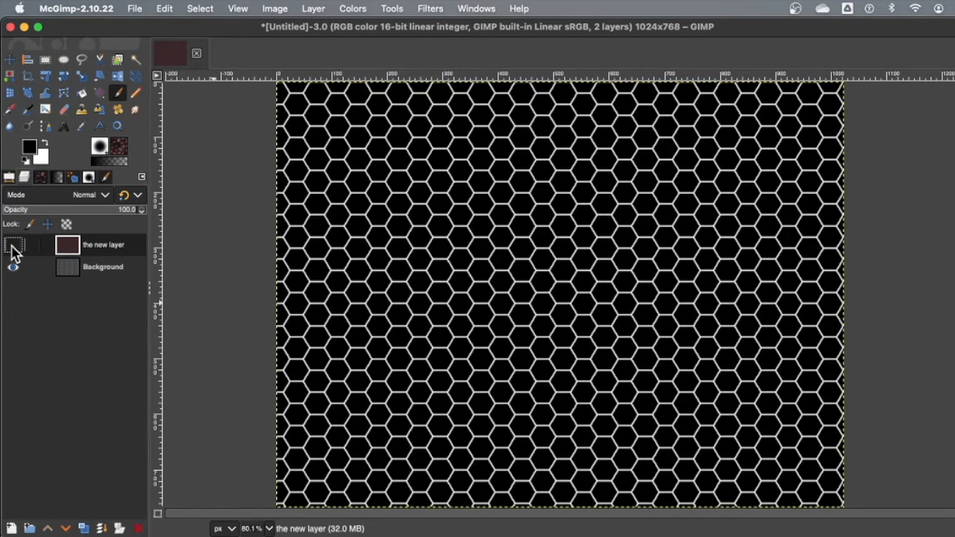
pyautogui.click(83, 266)
pyautogui.click(13, 268)
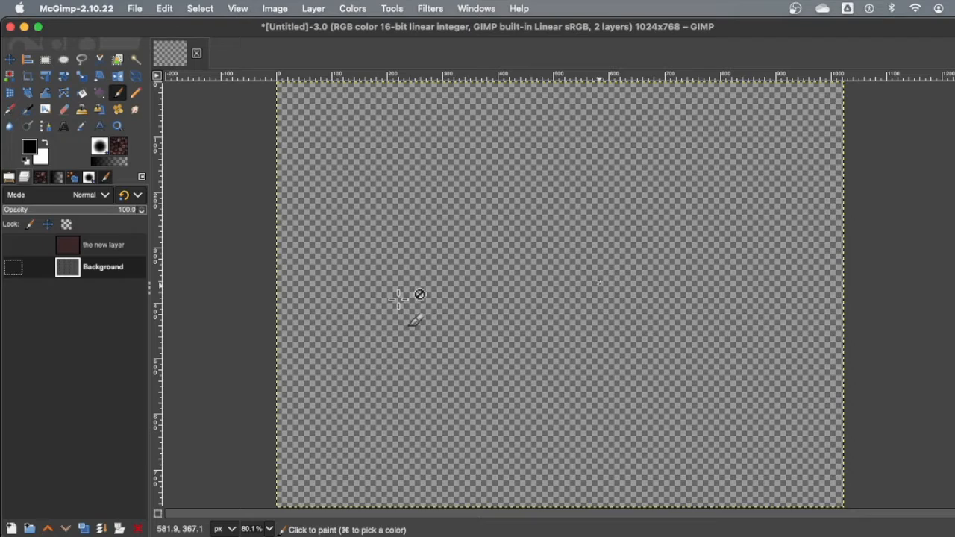
pyautogui.click(14, 245)
pyautogui.click(14, 244)
pyautogui.click(13, 267)
pyautogui.click(13, 267)
pyautogui.click(13, 267)
pyautogui.click(14, 245)
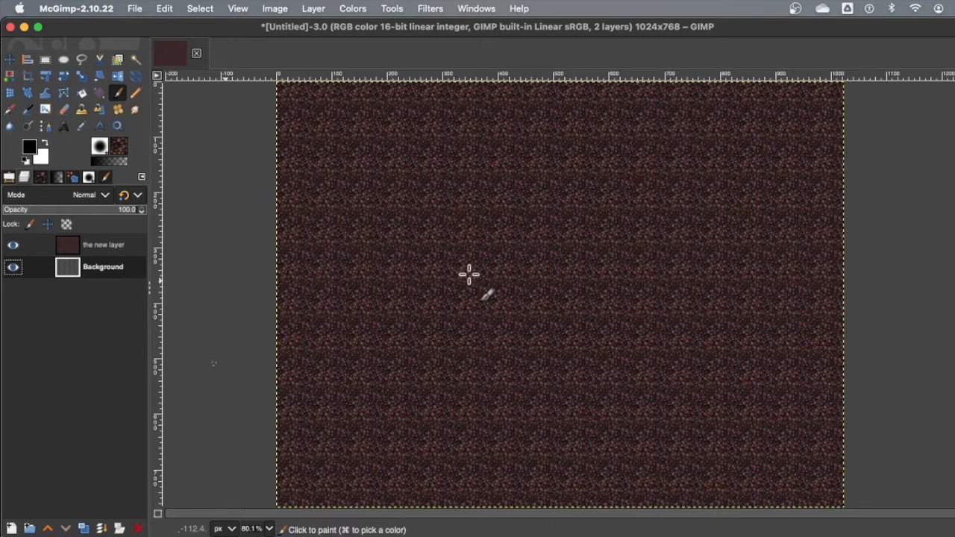
# Add a layer mask initialized to White (full opacity) to "the new layer".
pyautogui.click(74, 246)
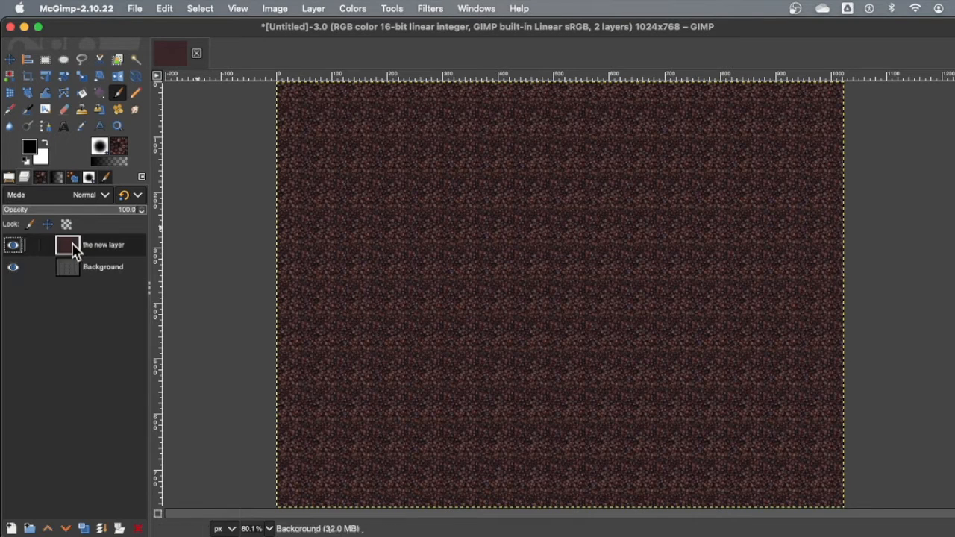
pyautogui.moveTo(131, 208); pyautogui.dragTo(178, 208)
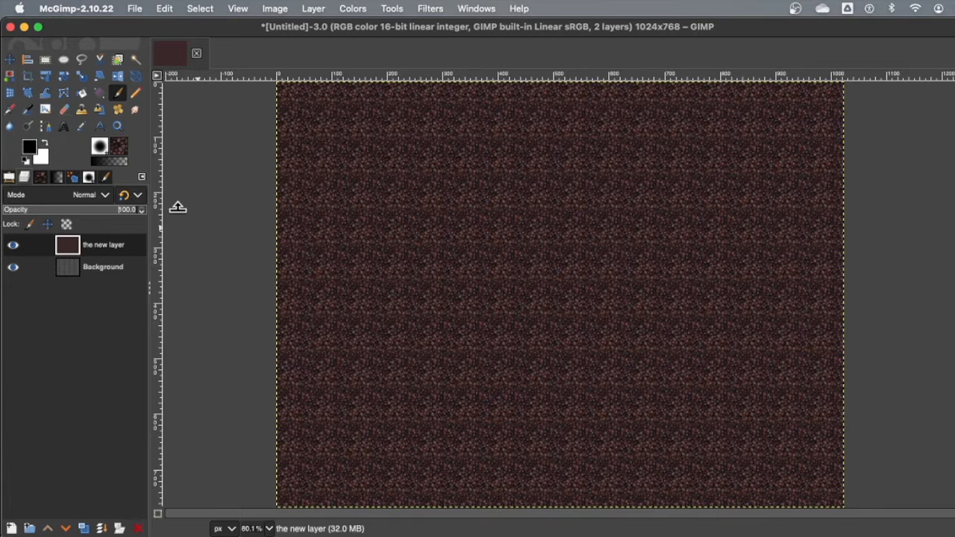
pyautogui.rightClick(63, 253)
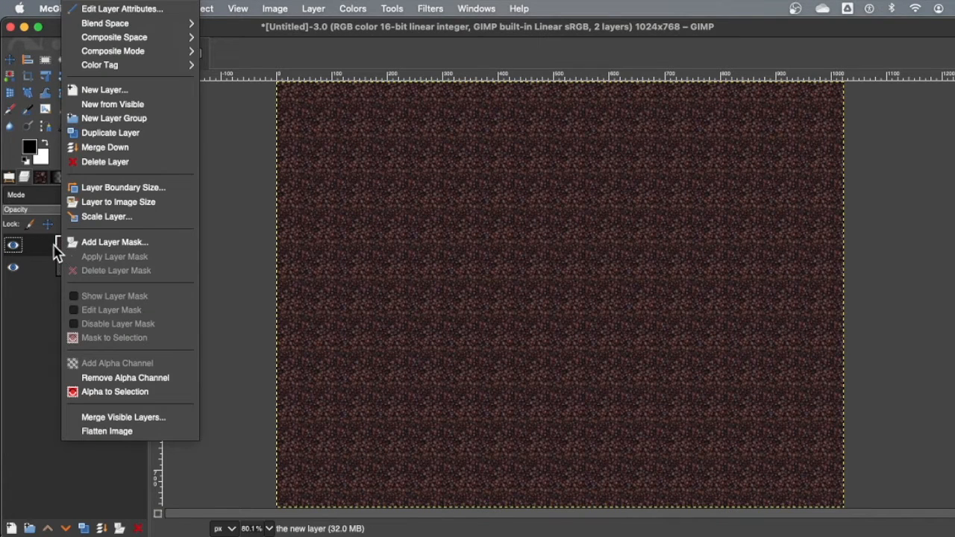
pyautogui.click(54, 251)
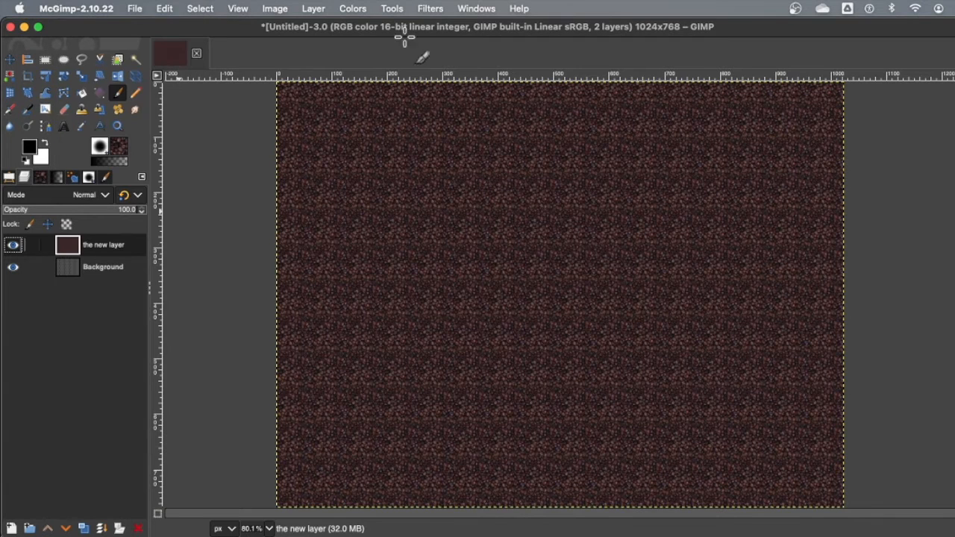
pyautogui.click(314, 8)
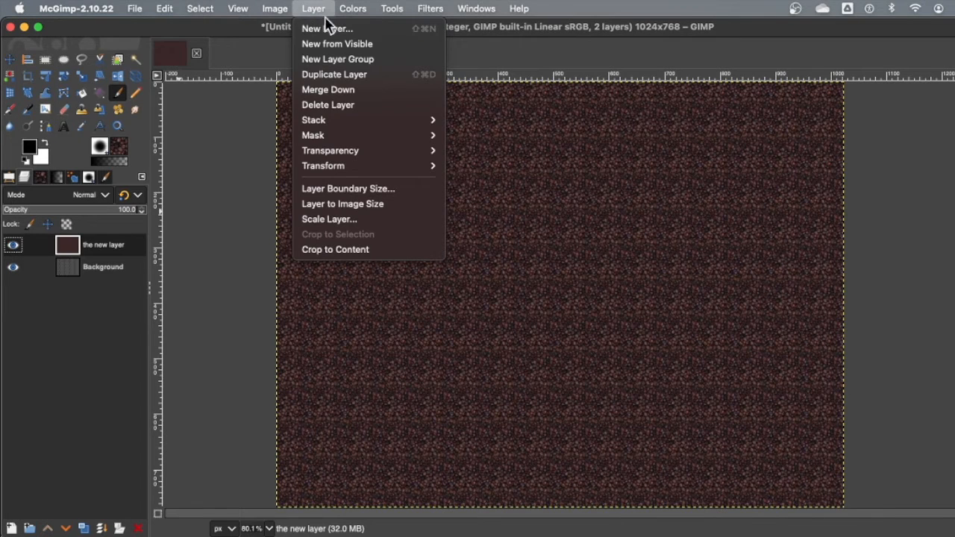
pyautogui.moveTo(348, 134)
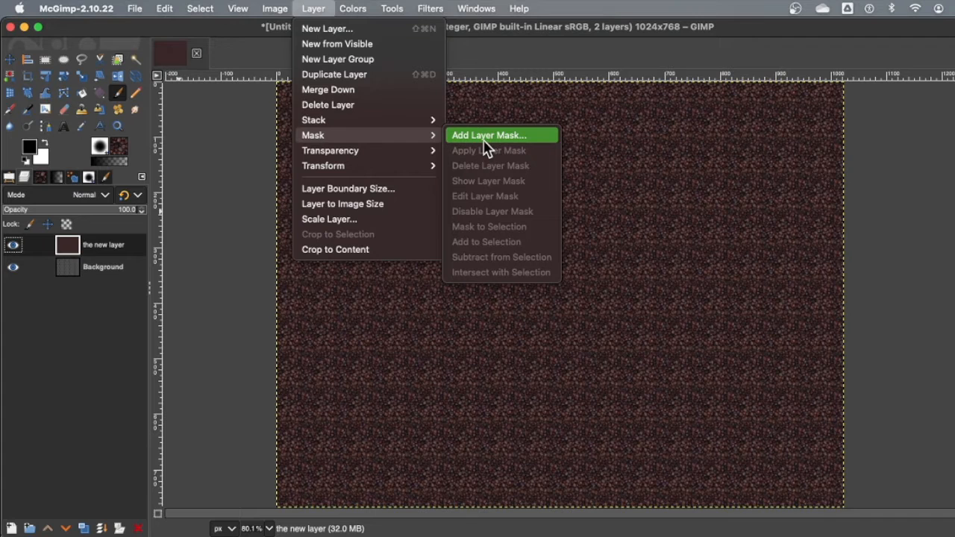
pyautogui.click(485, 137)
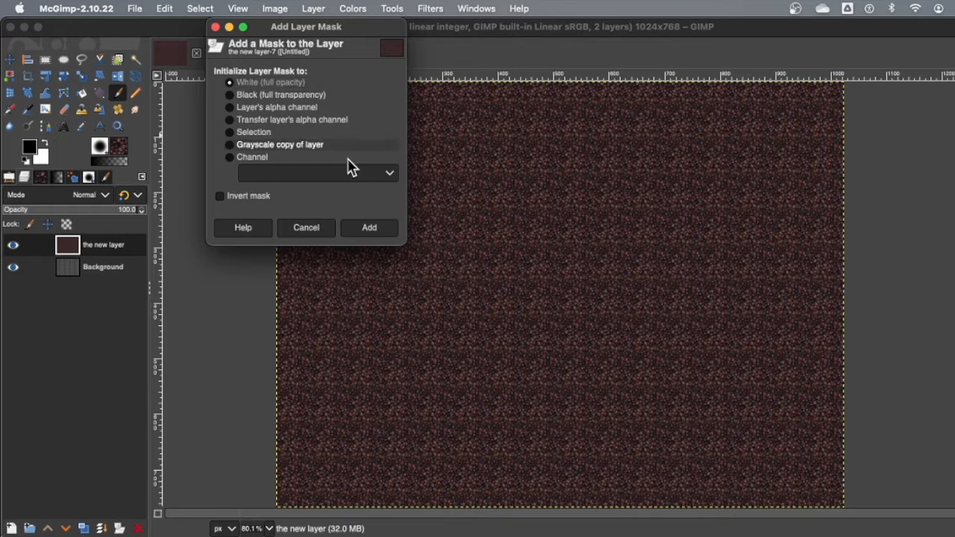
pyautogui.click(369, 228)
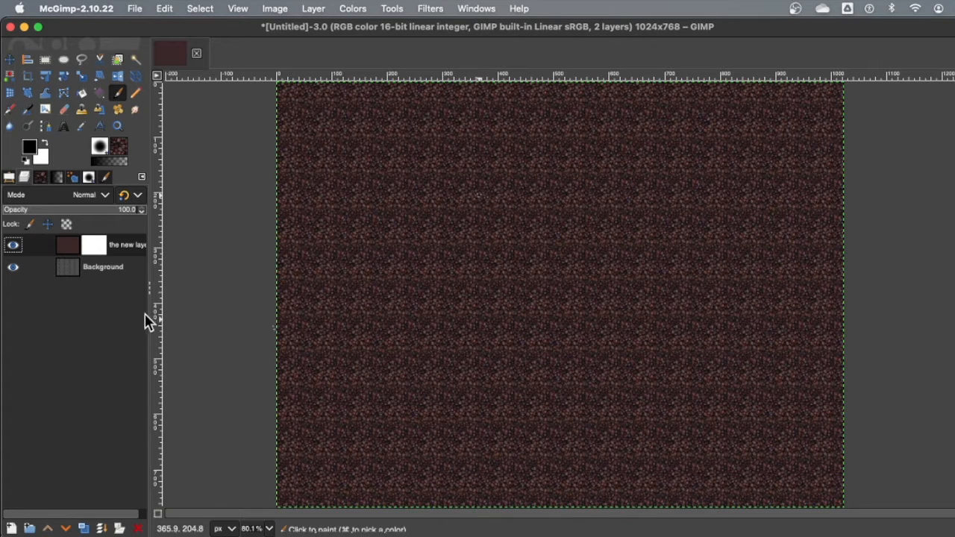
# Switch the active target between the new layer's image, its mask and the Background layer, and dab the Paintbrush on the Background.
pyautogui.click(74, 248)
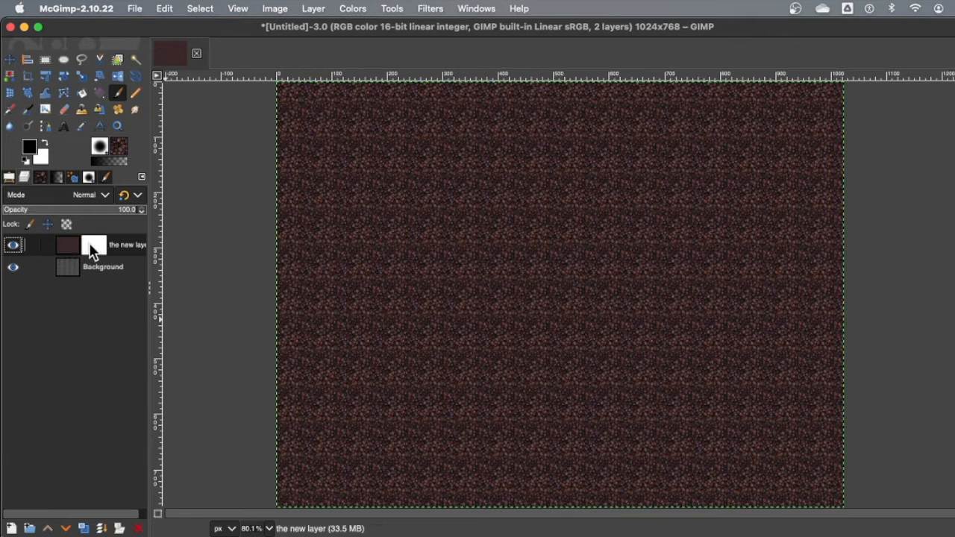
pyautogui.click(65, 268)
pyautogui.click(89, 247)
pyautogui.click(66, 270)
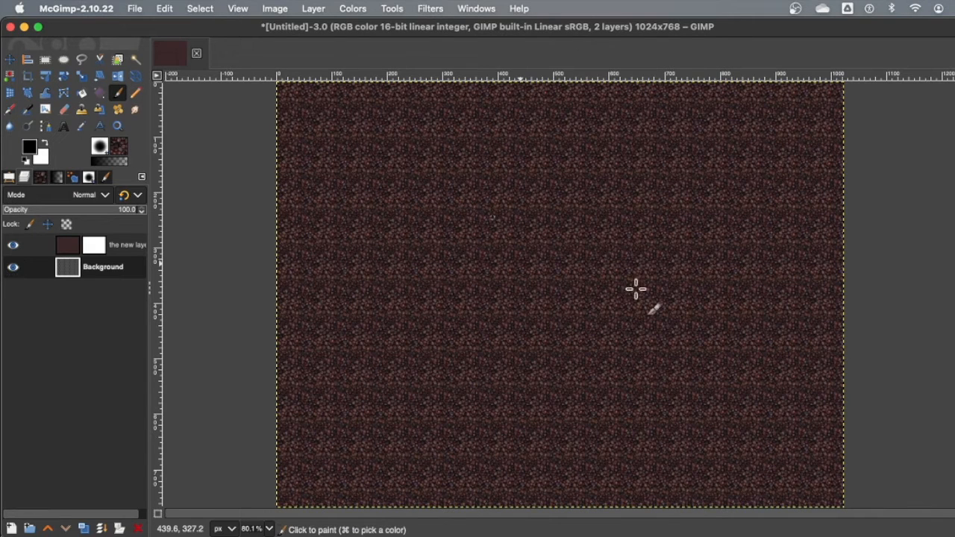
pyautogui.click(781, 342)
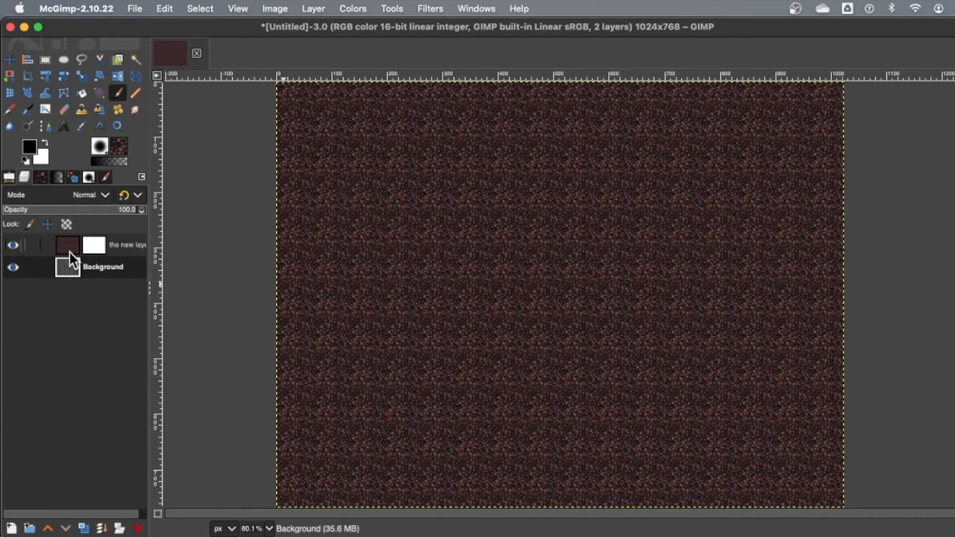
# Hide "the new layer" to check the strokes on the Background, undo them, and show the layer again.
pyautogui.click(14, 246)
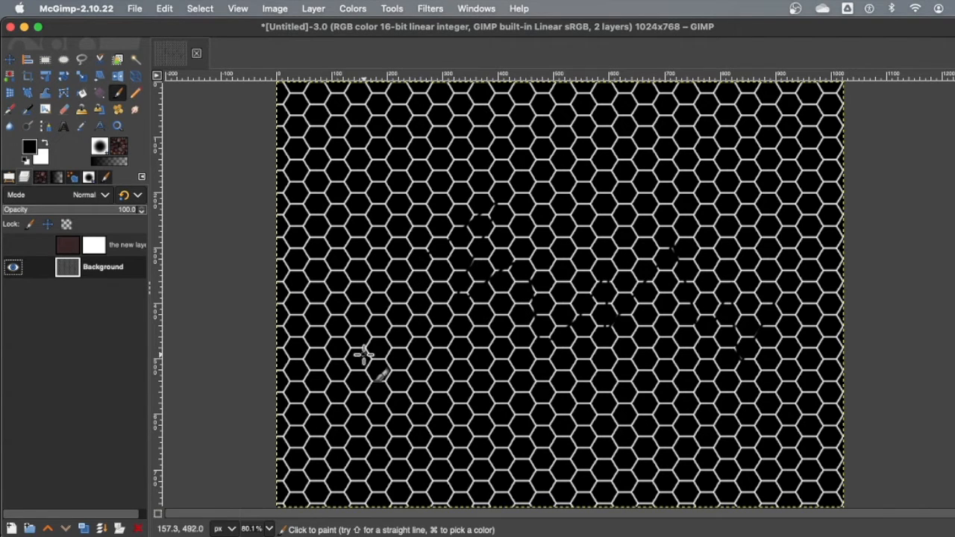
pyautogui.press('super+z')
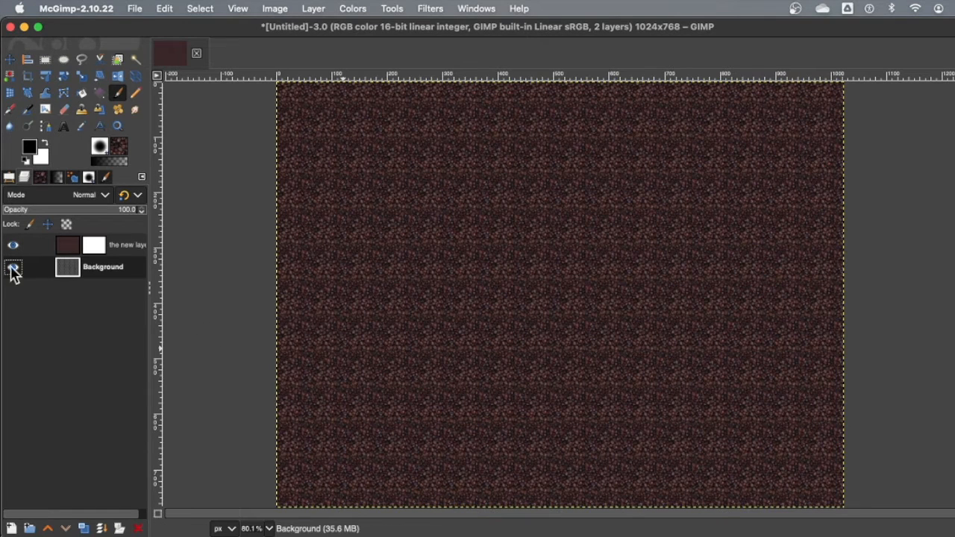
pyautogui.click(12, 246)
pyautogui.click(12, 246)
# Paint a black zigzag with the Paintbrush on the image of "the new layer", near the canvas centre, and undo it.
pyautogui.click(69, 246)
pyautogui.click(74, 270)
pyautogui.click(53, 252)
pyautogui.click(13, 247)
pyautogui.click(14, 247)
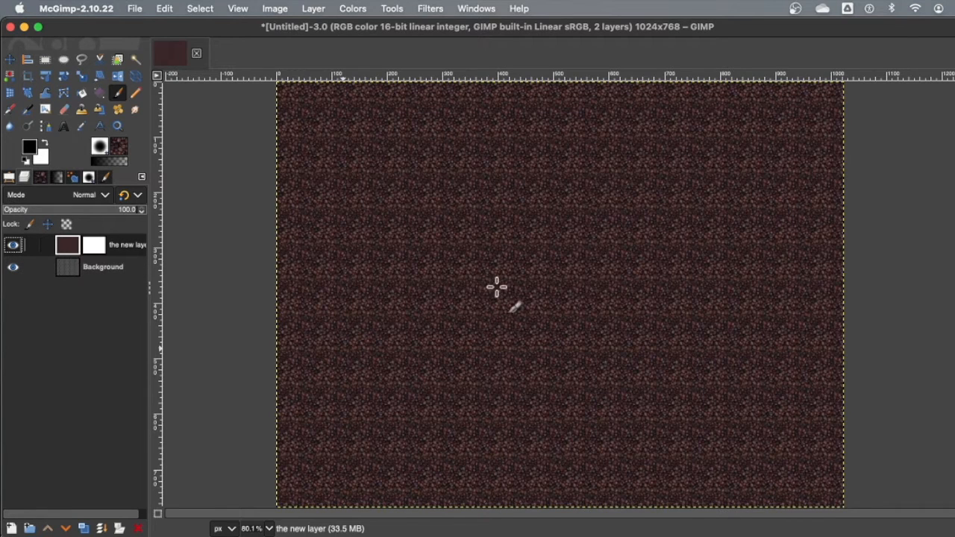
pyautogui.moveTo(485, 276)
pyautogui.mouseDown()
pyautogui.moveTo(530, 241)
pyautogui.moveTo(516, 314)
pyautogui.moveTo(557, 260)
pyautogui.mouseUp()
pyautogui.moveTo(607, 295); pyautogui.dragTo(692, 289)
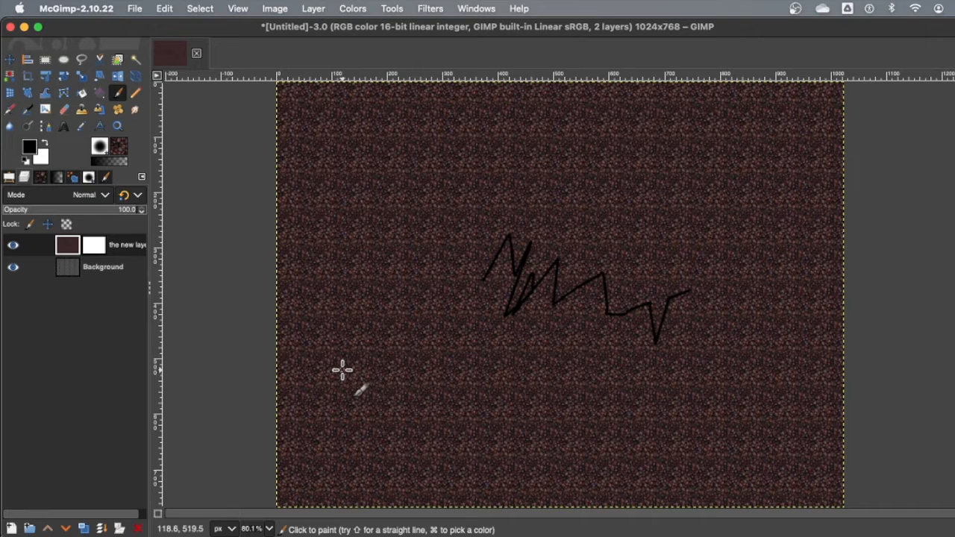
pyautogui.press('super+z')
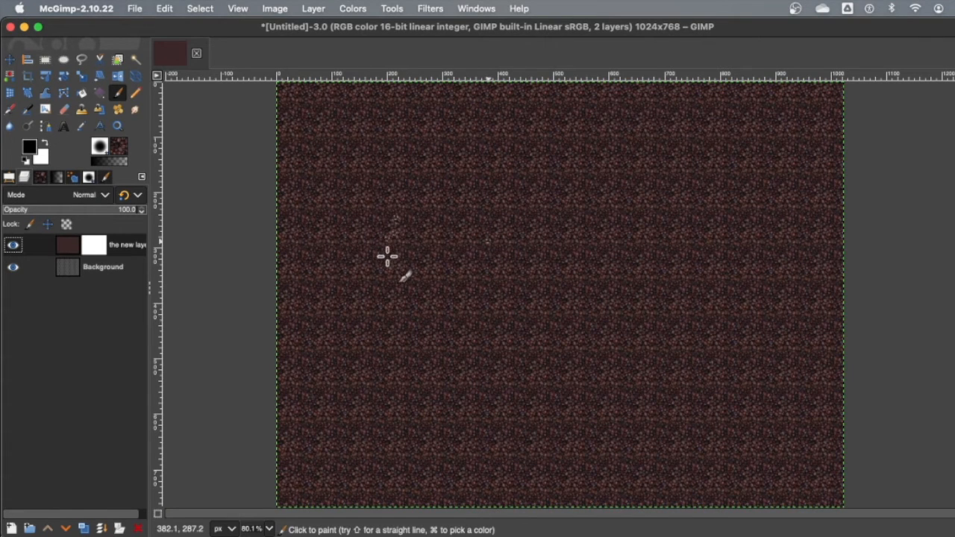
# Paint long black zigzag strokes across the layer mask of "the new layer" with the Paintbrush.
pyautogui.moveTo(409, 255)
pyautogui.mouseDown()
pyautogui.moveTo(496, 261)
pyautogui.moveTo(564, 316)
pyautogui.moveTo(755, 292)
pyautogui.moveTo(780, 388)
pyautogui.moveTo(485, 403)
pyautogui.mouseUp()
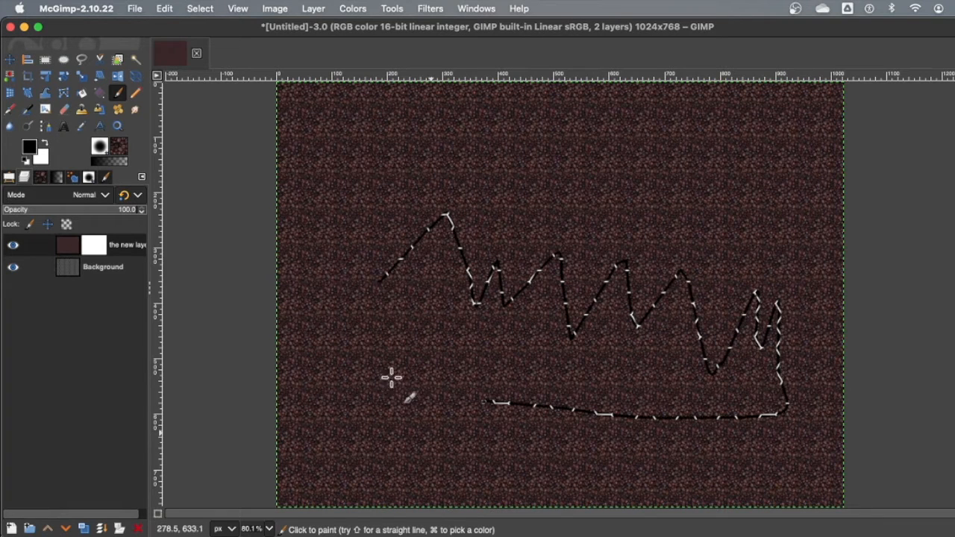
pyautogui.moveTo(349, 317)
pyautogui.mouseDown()
pyautogui.moveTo(496, 373)
pyautogui.moveTo(661, 382)
pyautogui.moveTo(615, 305)
pyautogui.moveTo(451, 281)
pyautogui.moveTo(572, 232)
pyautogui.moveTo(555, 172)
pyautogui.mouseUp()
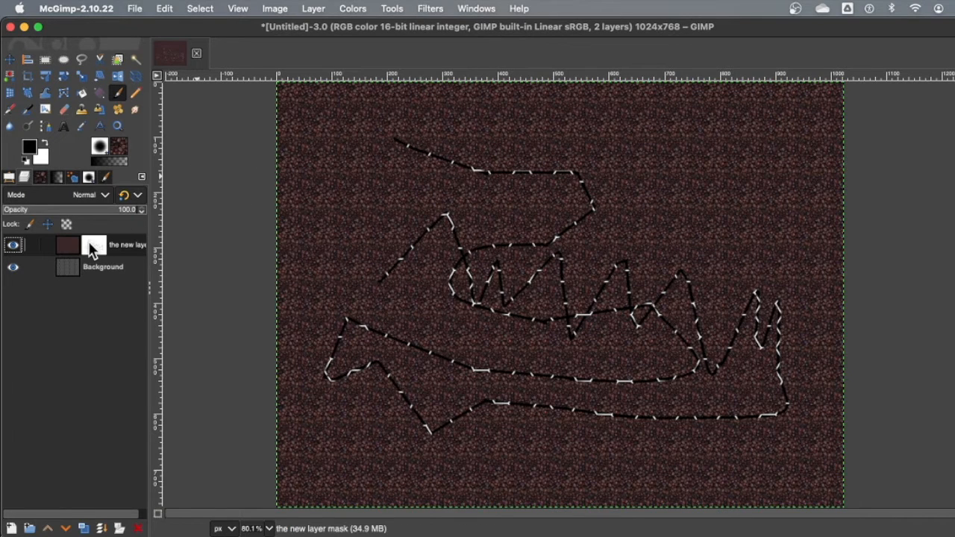
# Apply a Gaussian Blur to the painted layer mask.
pyautogui.click(426, 7)
pyautogui.click(431, 6)
pyautogui.click(431, 6)
pyautogui.moveTo(483, 96)
pyautogui.click(616, 113)
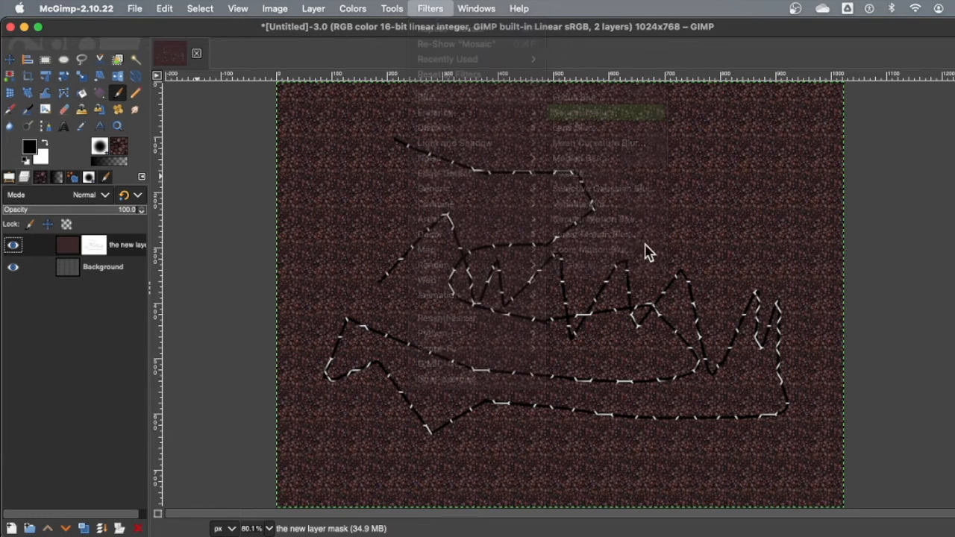
pyautogui.click(329, 212)
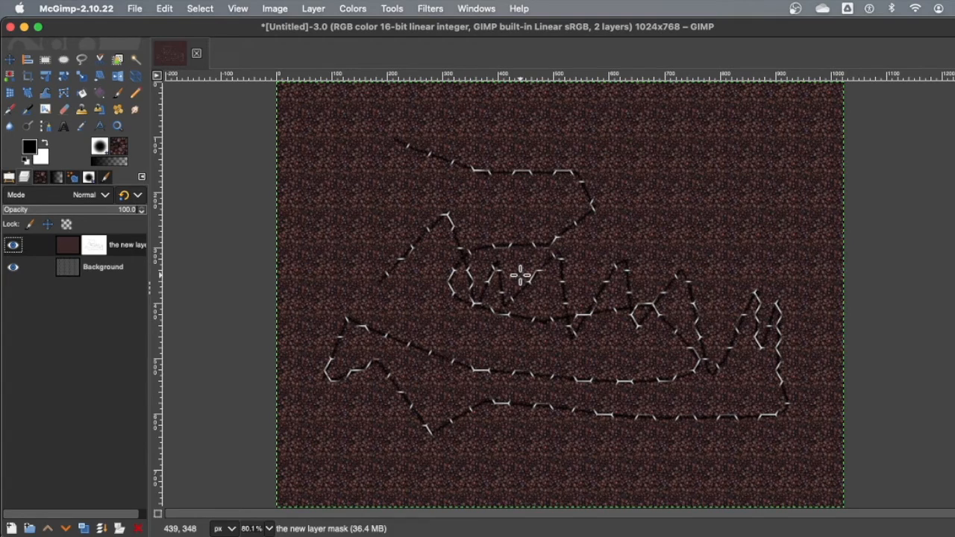
# Compare the mask edges up close with and without the blur, leaving the blur undone.
pyautogui.scroll(4, 520, 275)
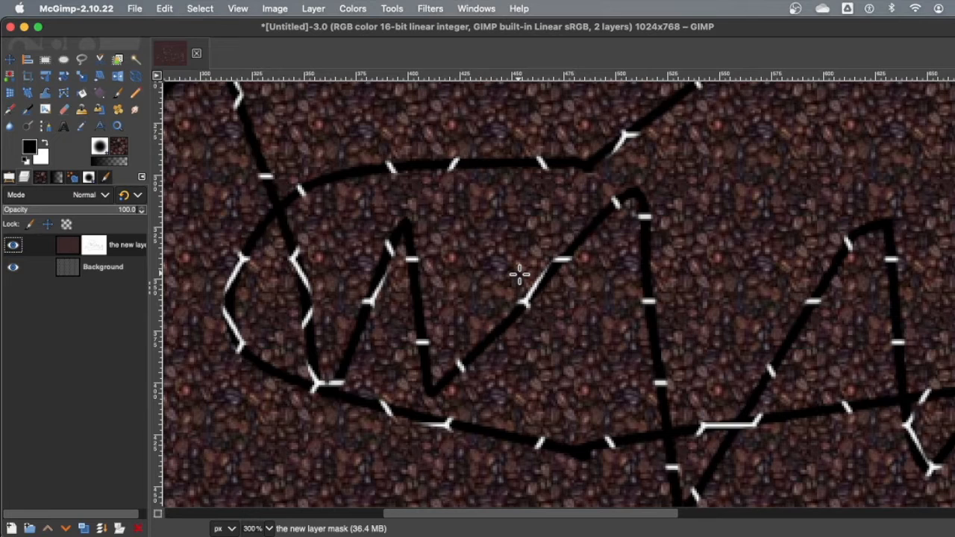
pyautogui.press('super+y')
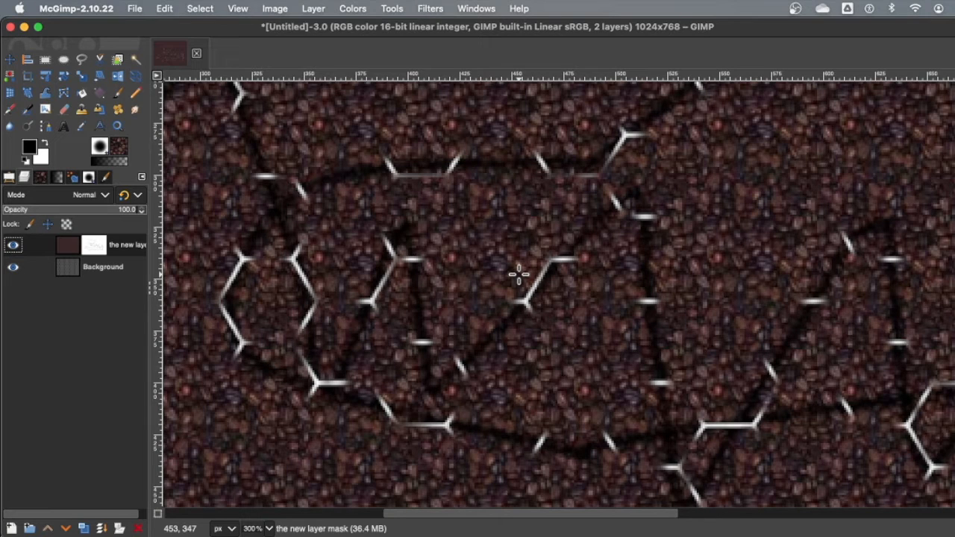
pyautogui.press('super+z')
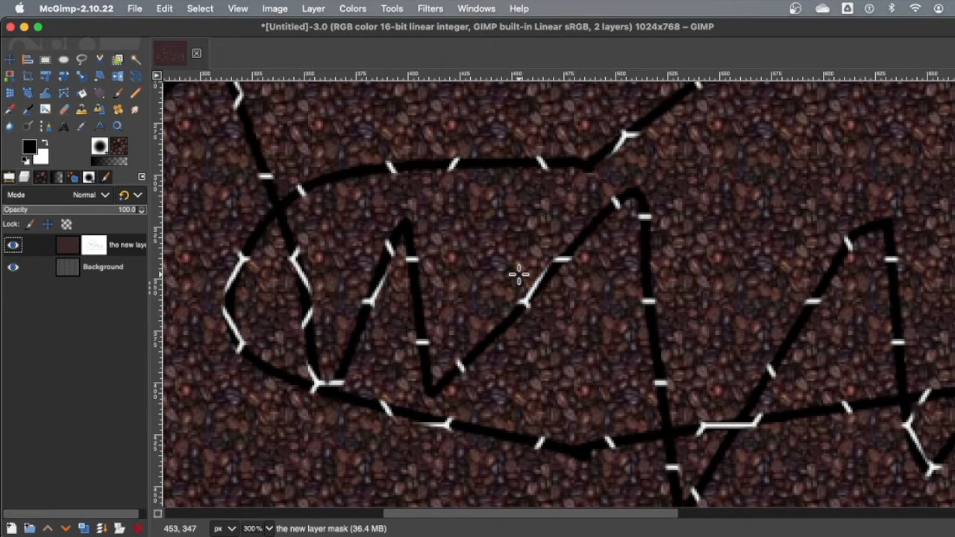
pyautogui.press('shift+super+j')
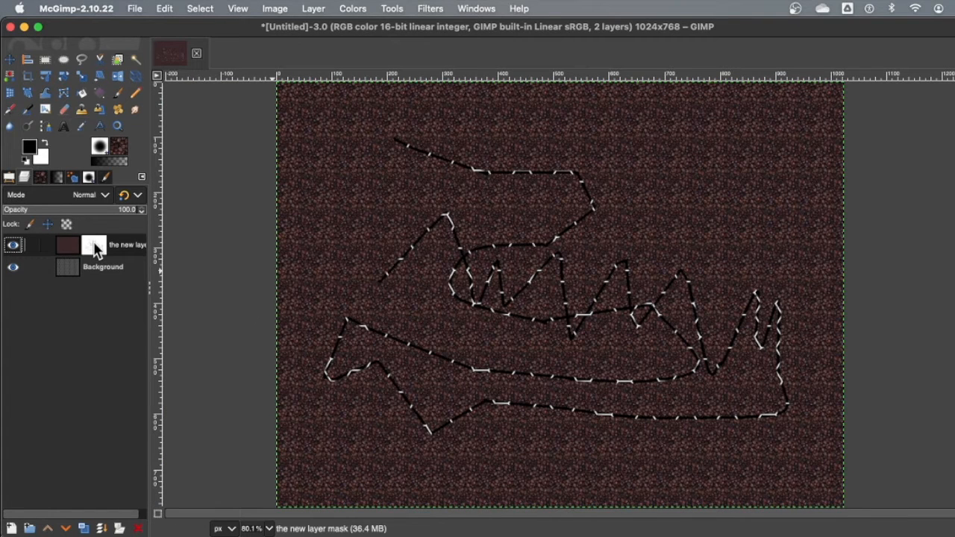
pyautogui.click(100, 94)
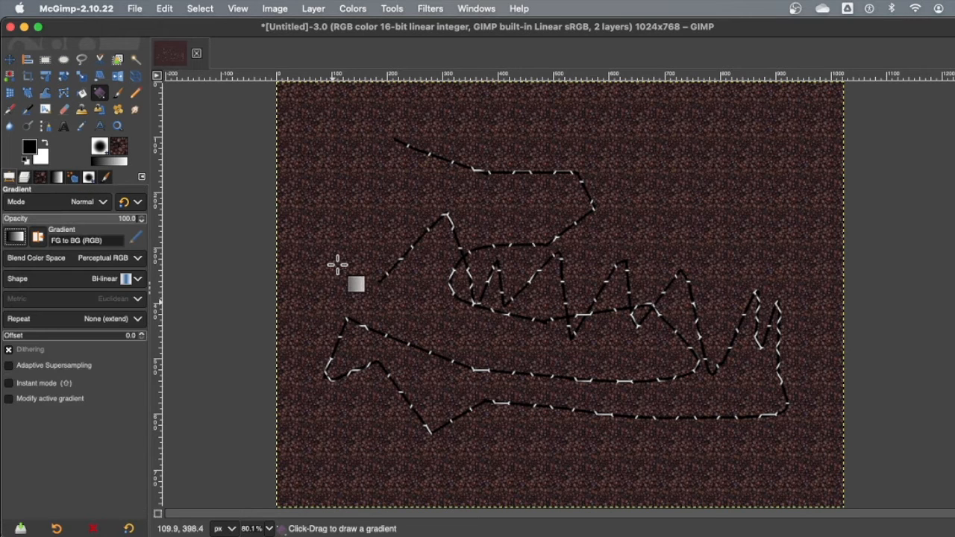
pyautogui.moveTo(287, 281); pyautogui.dragTo(356, 280)
pyautogui.moveTo(438, 280); pyautogui.dragTo(832, 282)
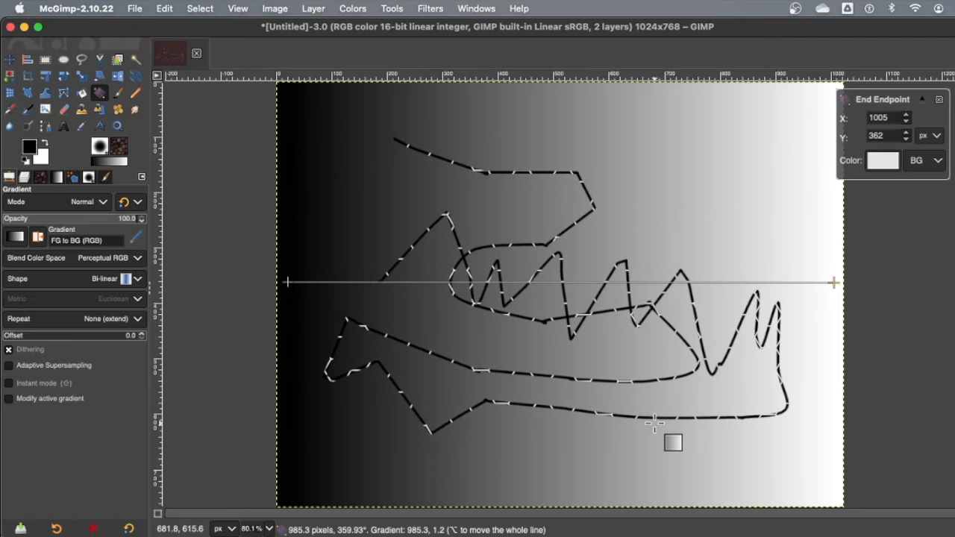
pyautogui.press('Escape')
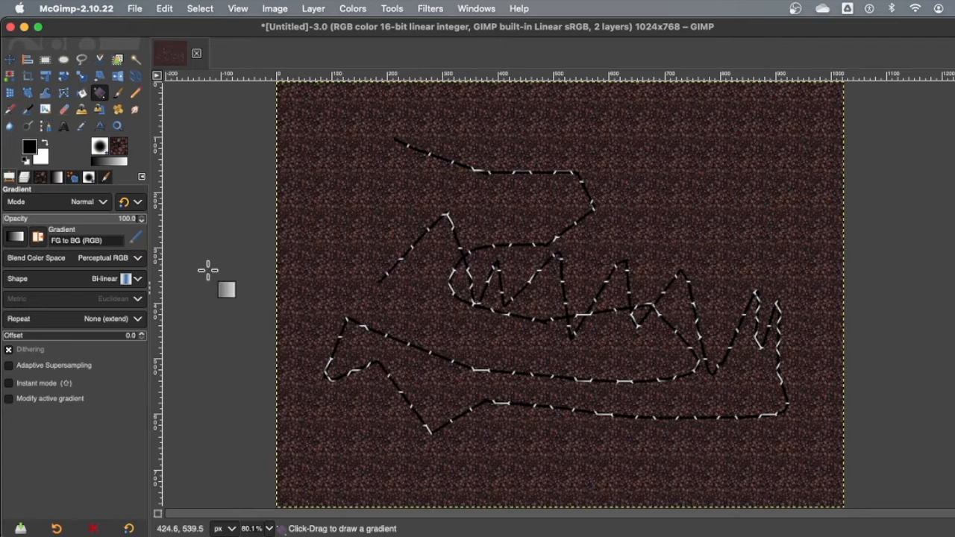
# Draw a horizontal FG to BG gradient across the mask of "the new layer", ending at about X 1007, Y 370.
pyautogui.click(43, 180)
pyautogui.click(94, 248)
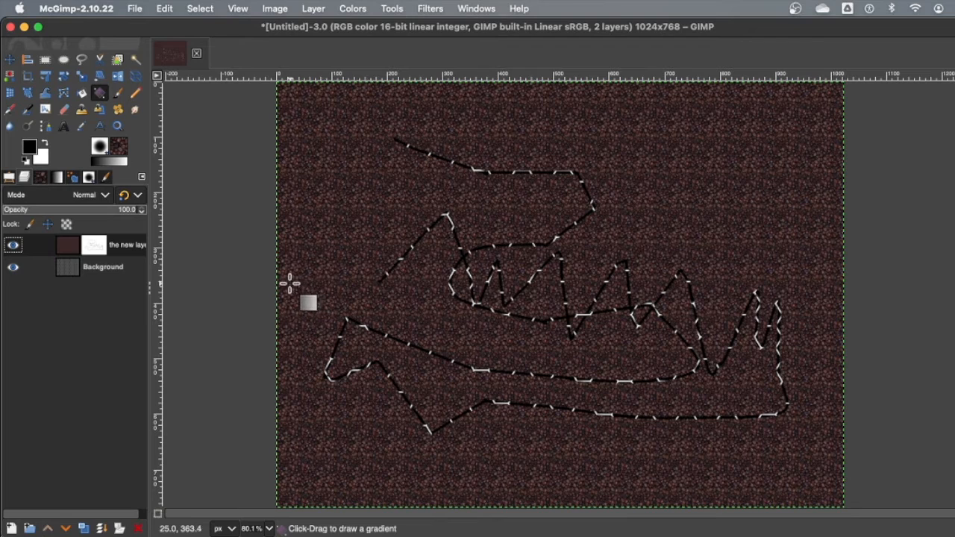
pyautogui.moveTo(282, 282); pyautogui.dragTo(833, 286)
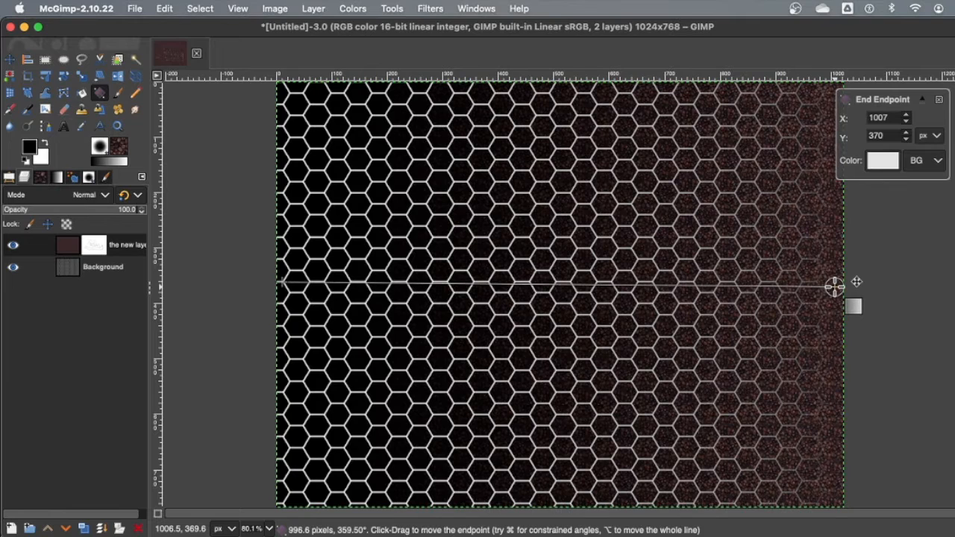
# Shorten the mask gradient by moving its end inward and its start to about X 179, Y 375, and apply it.
pyautogui.moveTo(833, 286); pyautogui.dragTo(720, 286)
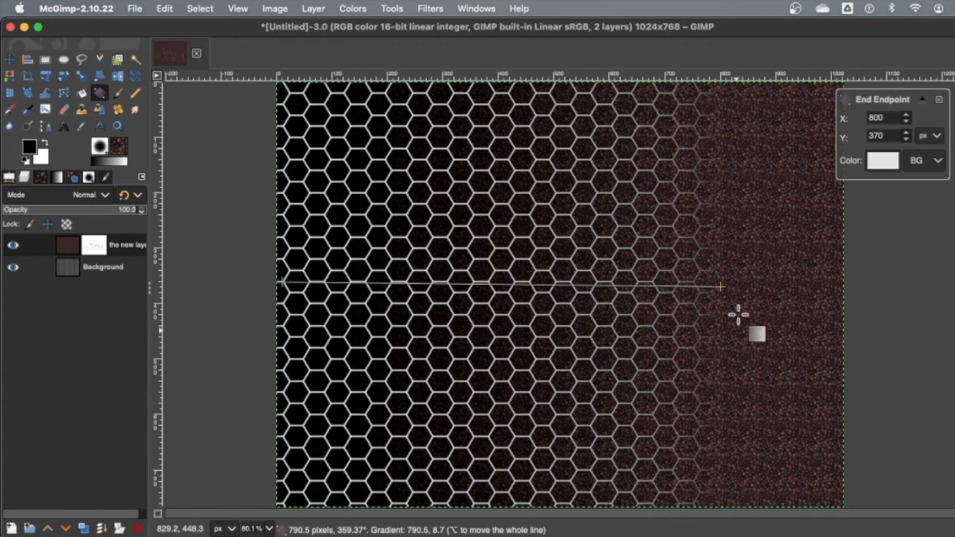
pyautogui.moveTo(720, 287); pyautogui.dragTo(684, 289)
pyautogui.moveTo(278, 282); pyautogui.dragTo(376, 288)
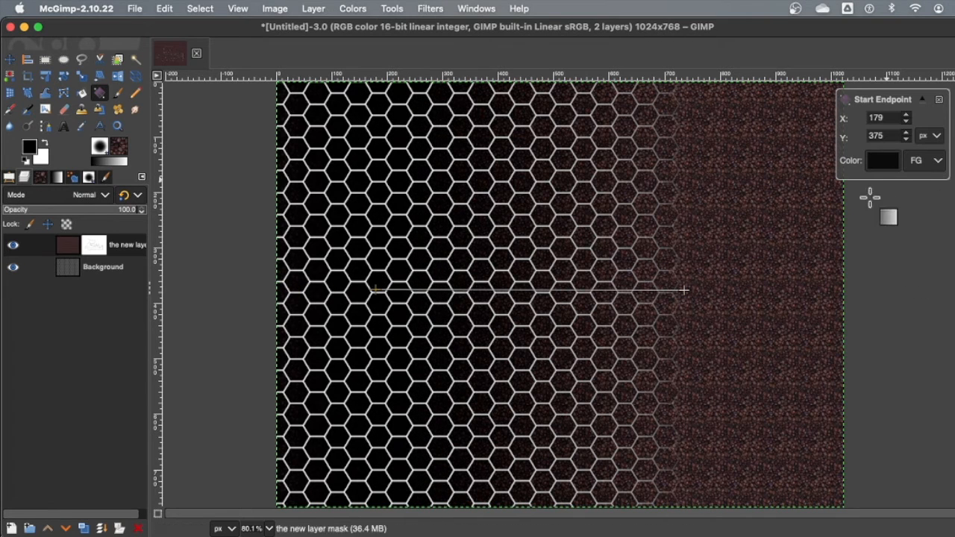
pyautogui.press('Return')
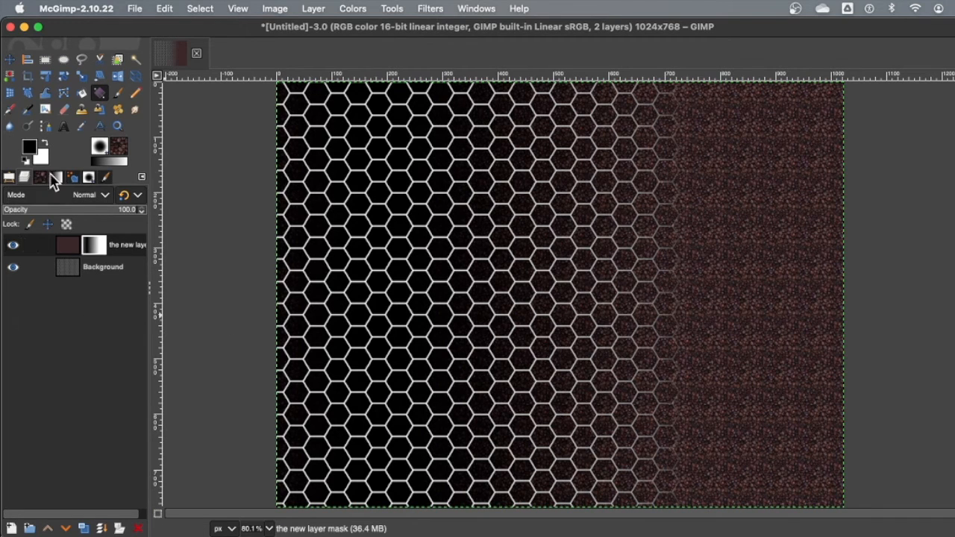
# Fill the layer mask with white, undo that fill, and fill the mask with black instead.
pyautogui.moveTo(42, 161); pyautogui.dragTo(600, 292)
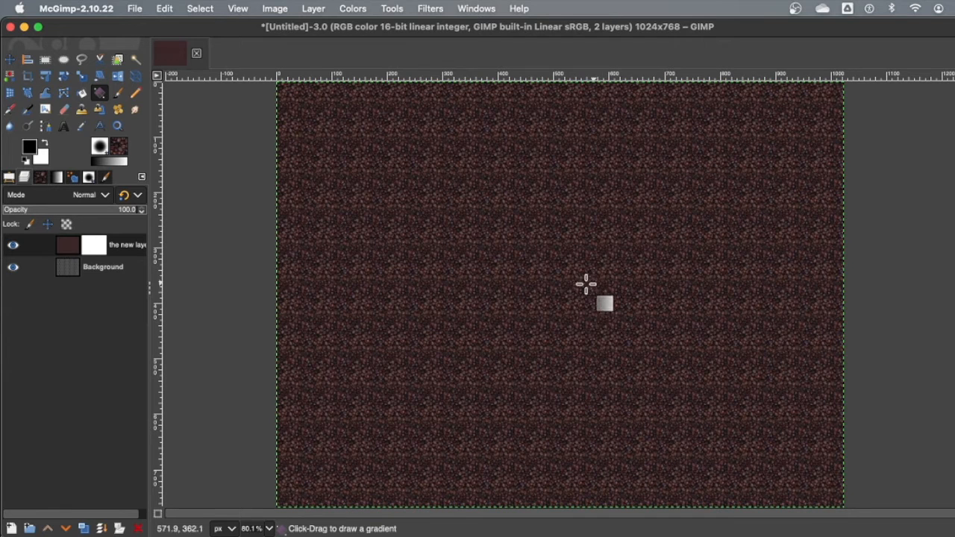
pyautogui.press('super+z')
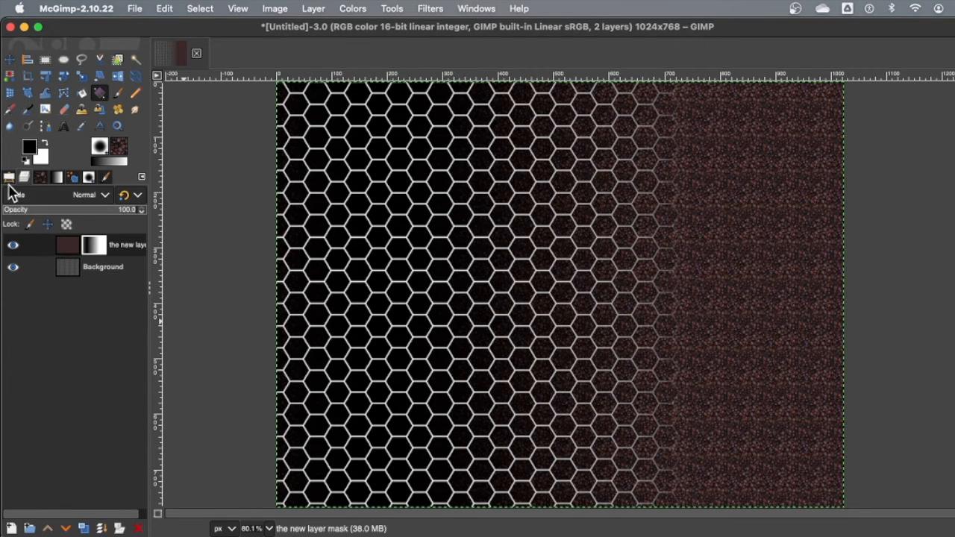
pyautogui.moveTo(75, 149); pyautogui.dragTo(477, 270)
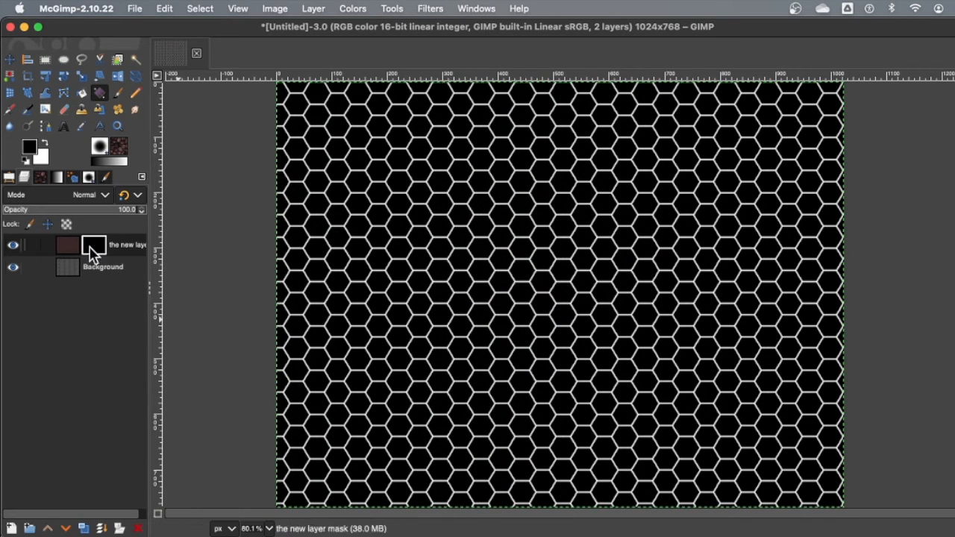
# Paint a small white patch near the centre of the black mask with the Paintbrush, using white as the foreground color.
pyautogui.click(67, 250)
pyautogui.click(95, 246)
pyautogui.press('x')
pyautogui.click(117, 92)
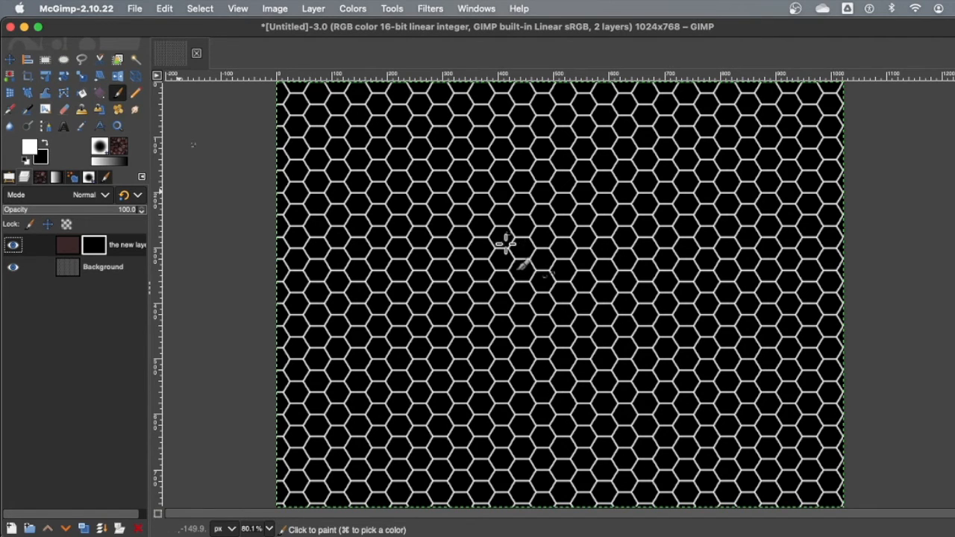
pyautogui.moveTo(501, 287)
pyautogui.mouseDown()
pyautogui.moveTo(510, 240)
pyautogui.moveTo(522, 237)
pyautogui.moveTo(518, 307)
pyautogui.moveTo(503, 245)
pyautogui.moveTo(517, 215)
pyautogui.moveTo(532, 241)
pyautogui.moveTo(528, 221)
pyautogui.moveTo(541, 242)
pyautogui.moveTo(536, 223)
pyautogui.moveTo(551, 238)
pyautogui.moveTo(534, 276)
pyautogui.mouseUp()
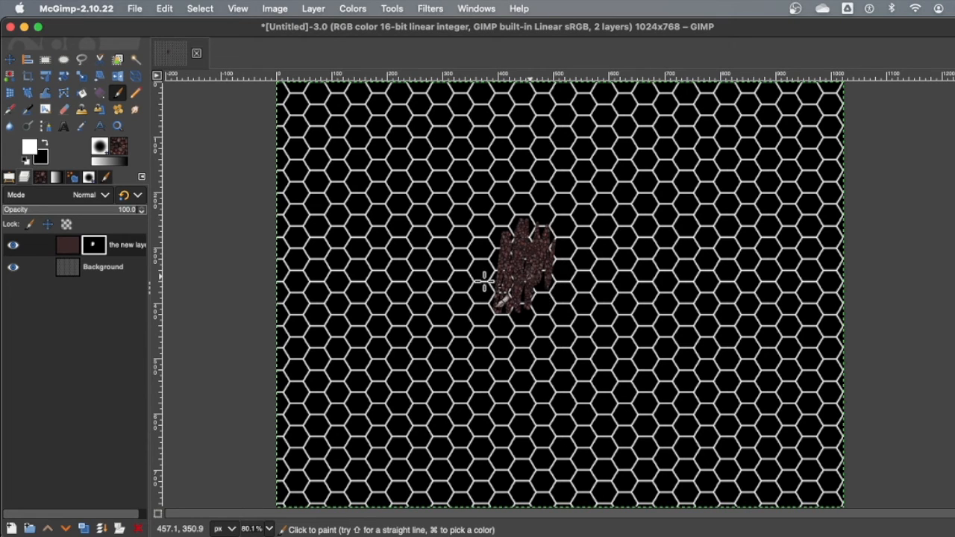